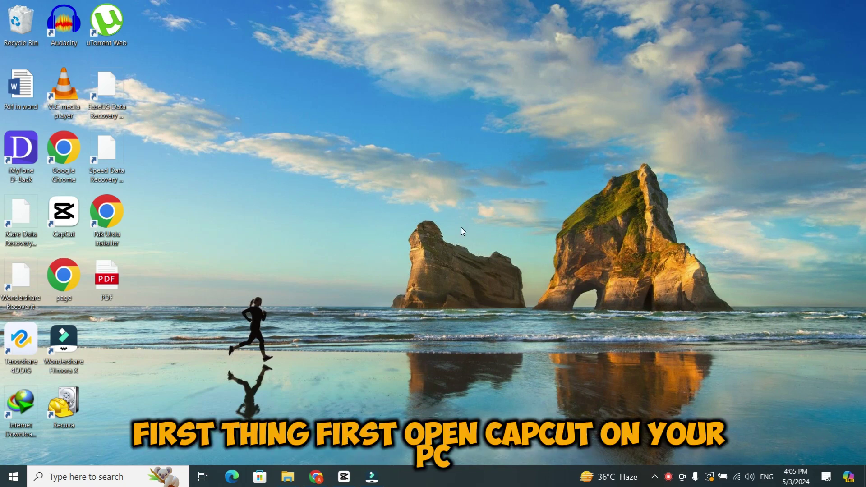
Step: Bring CapCut back from the taskbar and start a new empty project
click(344, 477)
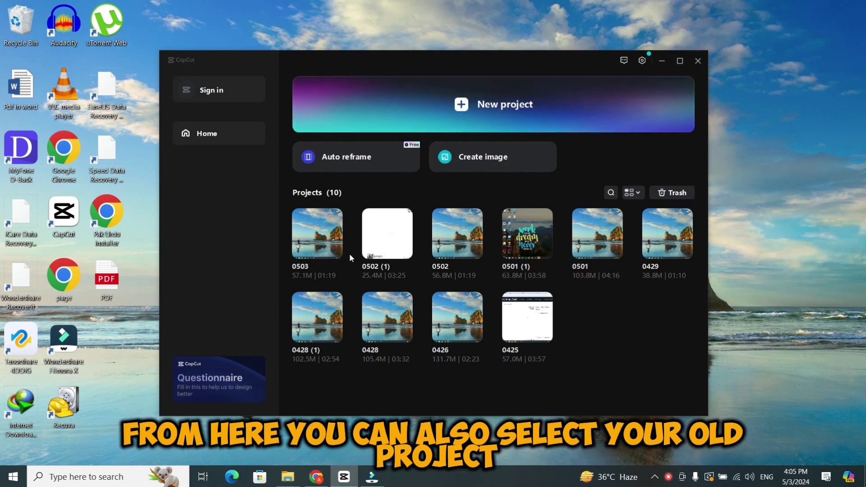
click(419, 95)
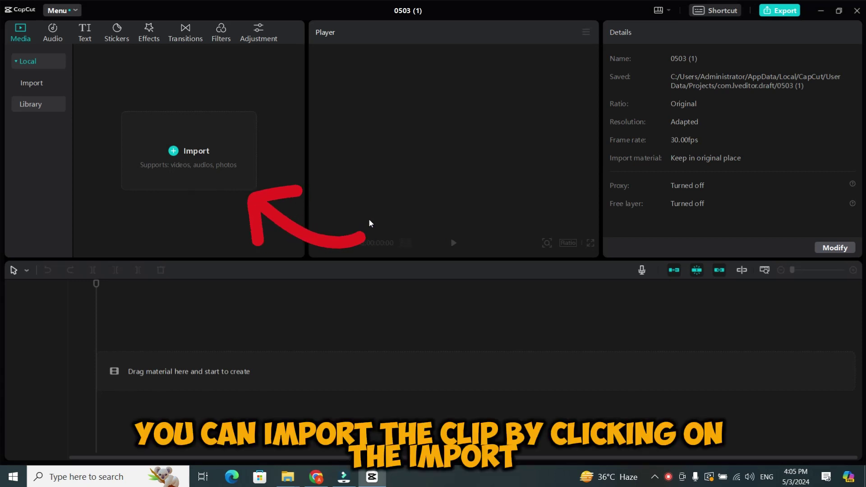
Step: Import the 'How to access tiktok shop on PC' MP4 from Downloads into the media library
click(180, 150)
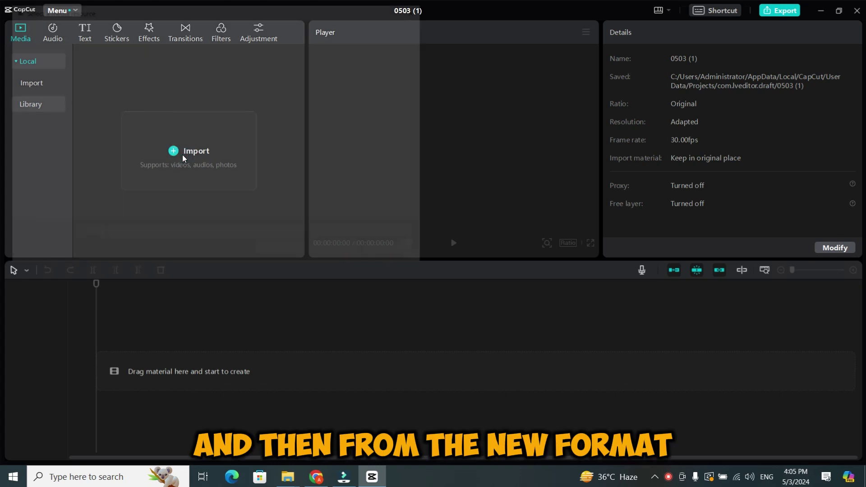
click(63, 120)
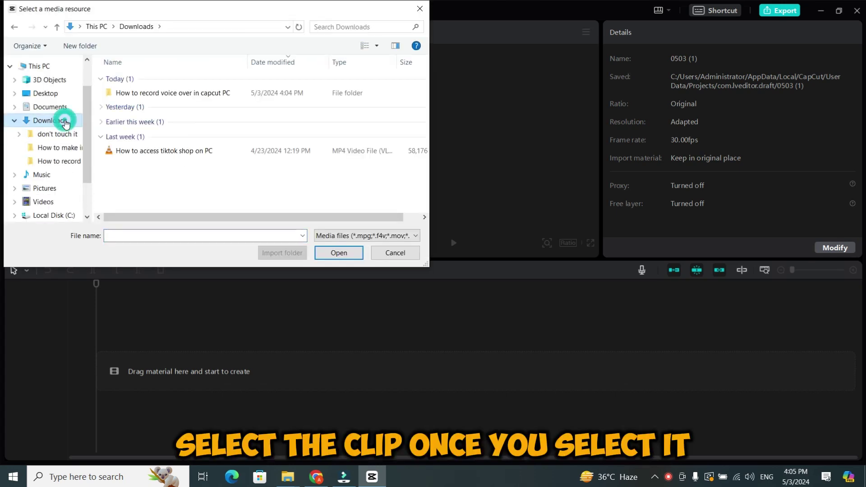
click(174, 151)
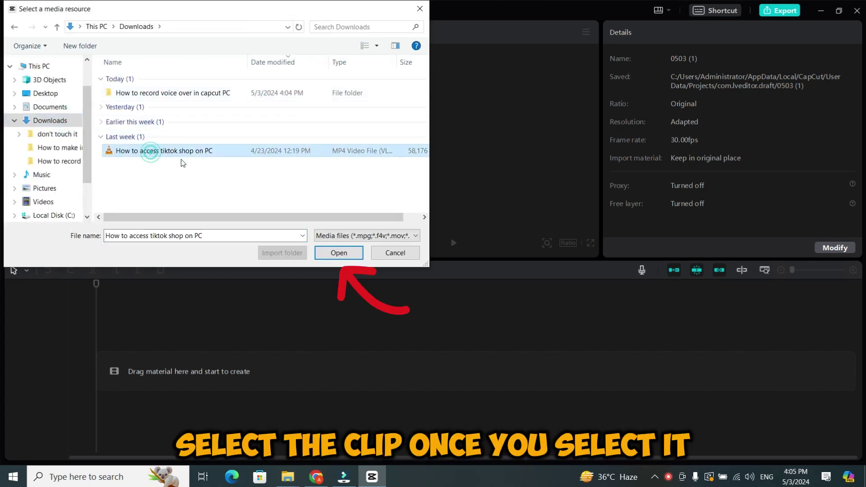
click(338, 253)
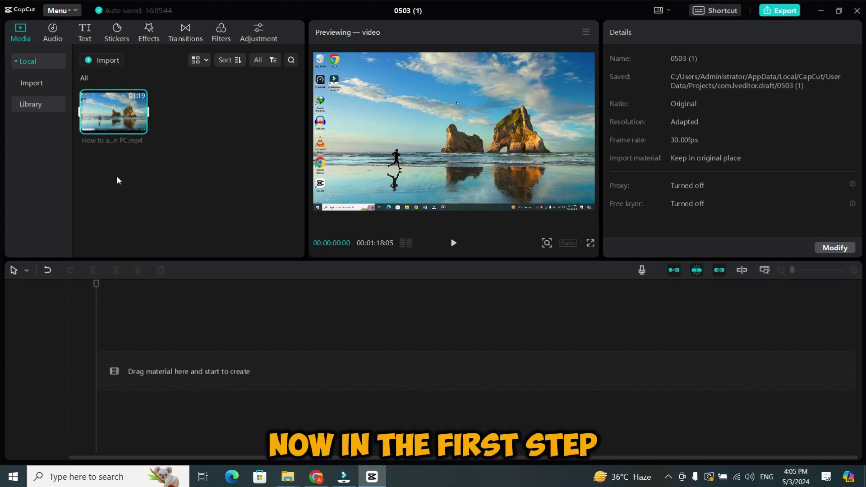
Step: Place the imported video clip onto the timeline
mouse_move(92, 127)
click(153, 189)
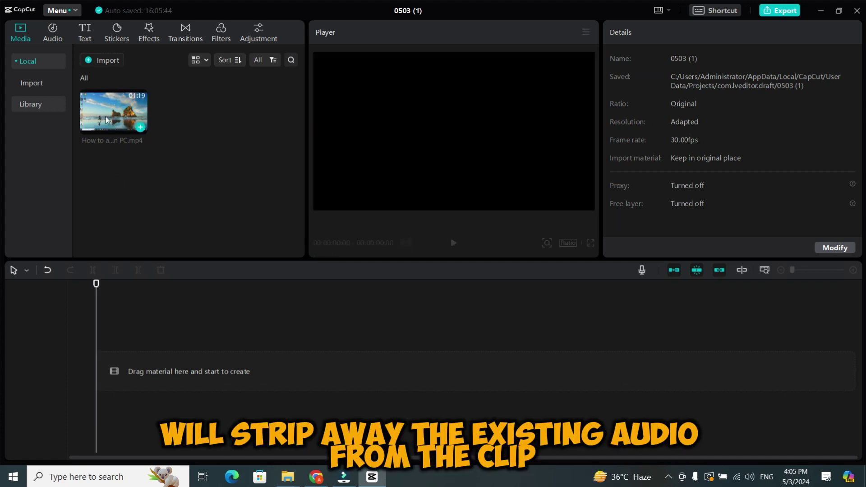
drag(105, 117, 103, 377)
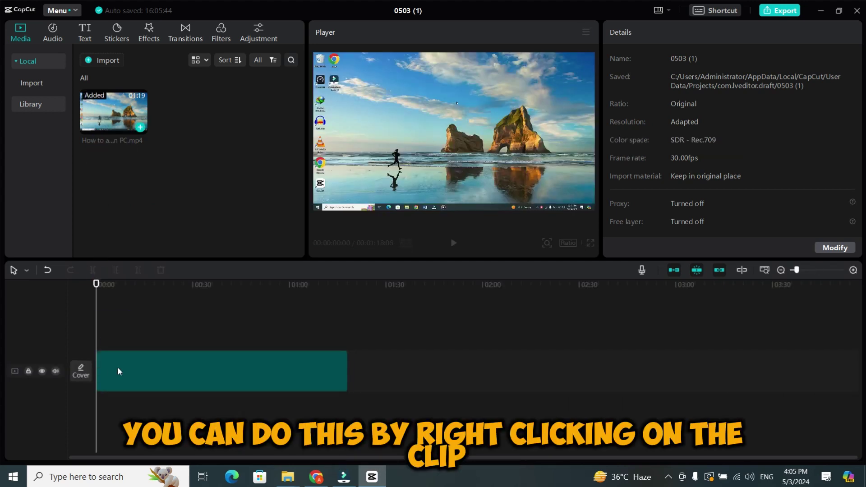
Step: Extract the clip's audio to its own track and delete that audio track
click(160, 376)
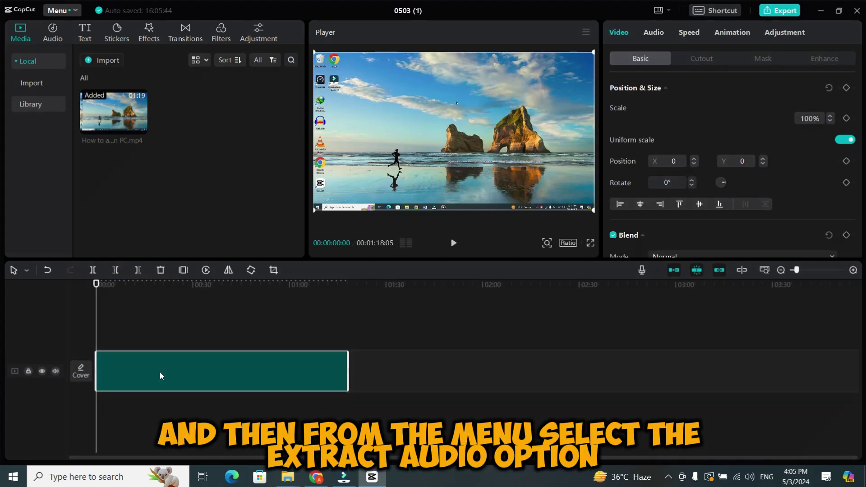
right_click(159, 376)
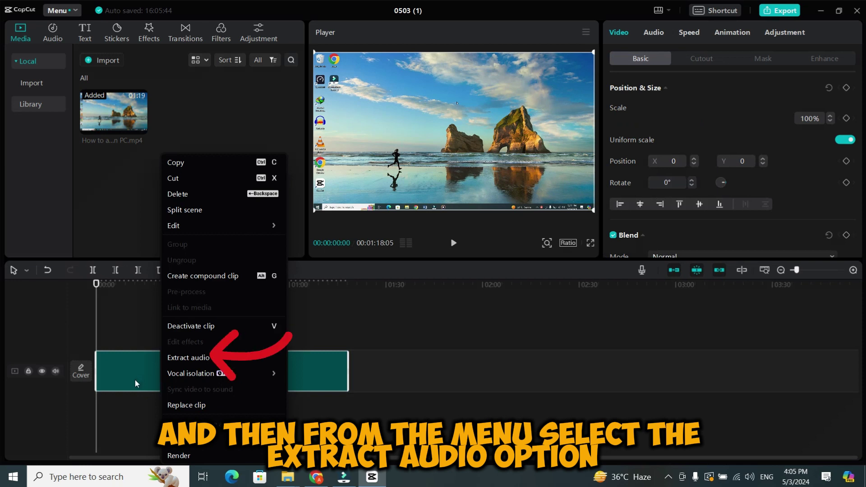
click(186, 356)
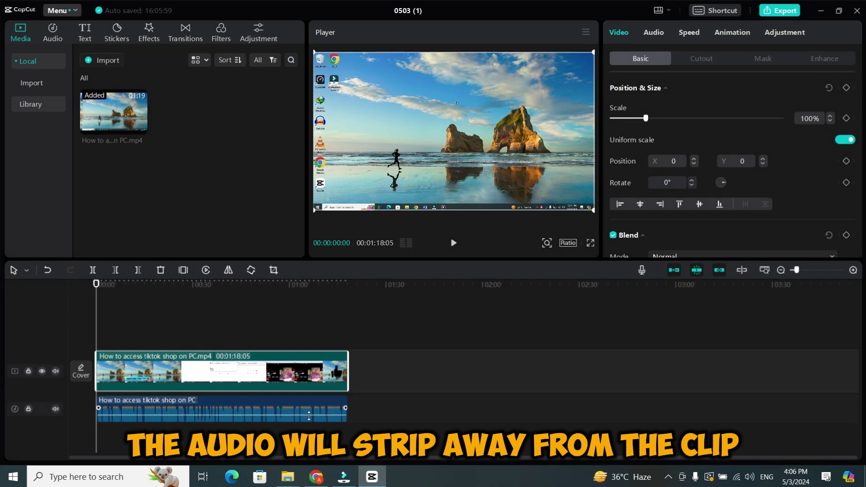
click(368, 409)
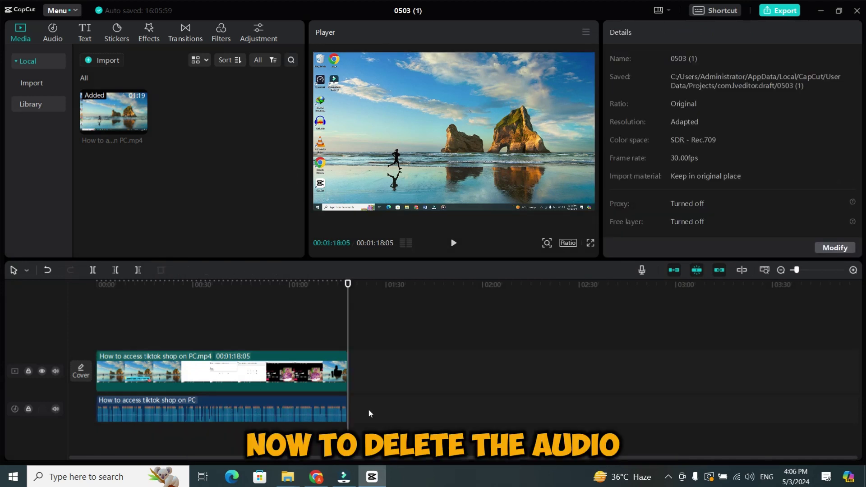
click(276, 403)
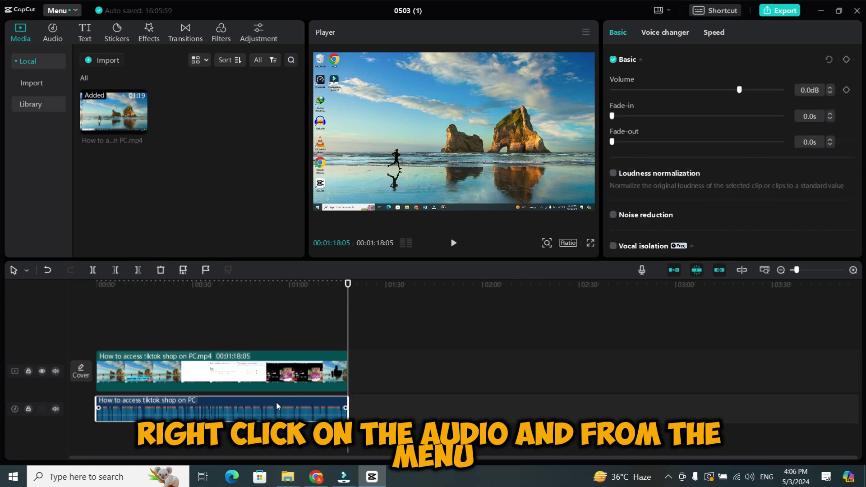
right_click(278, 407)
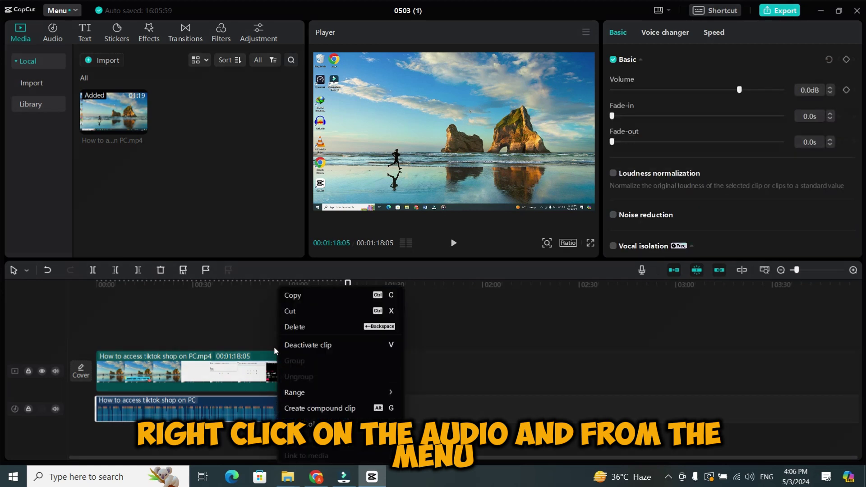
click(305, 327)
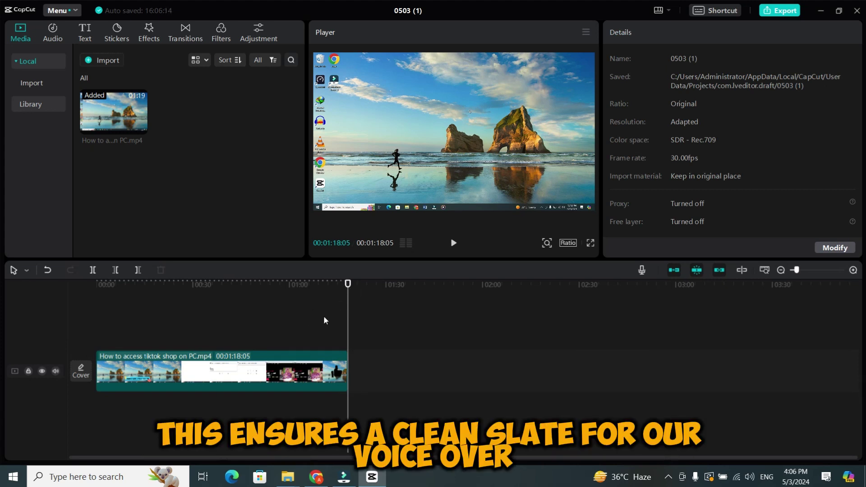
Step: Open voiceover recording with Microphone input, volume 98 and echo reduction on
click(310, 361)
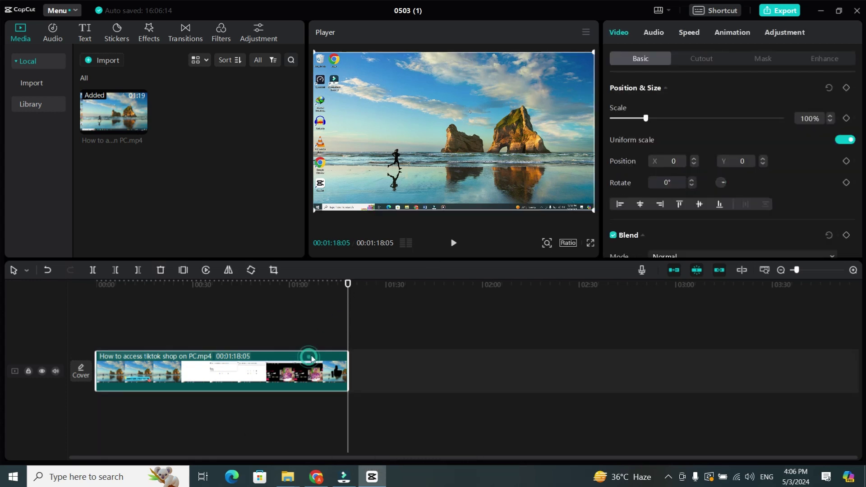
click(642, 272)
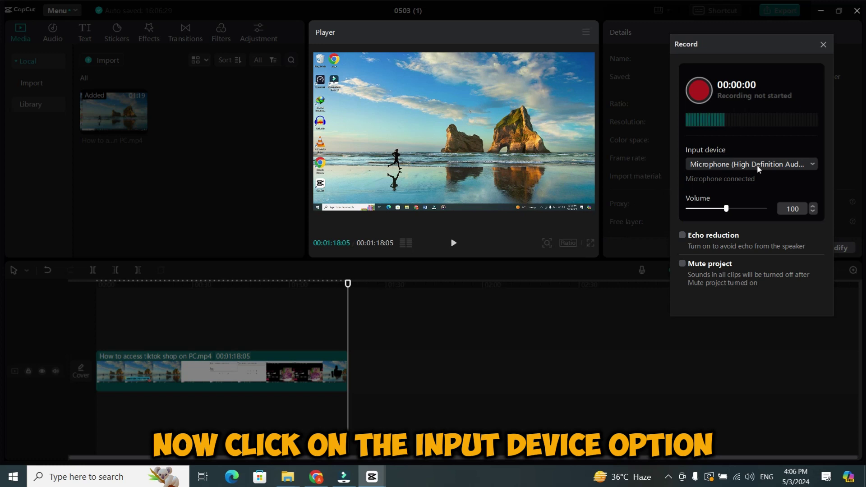
click(800, 163)
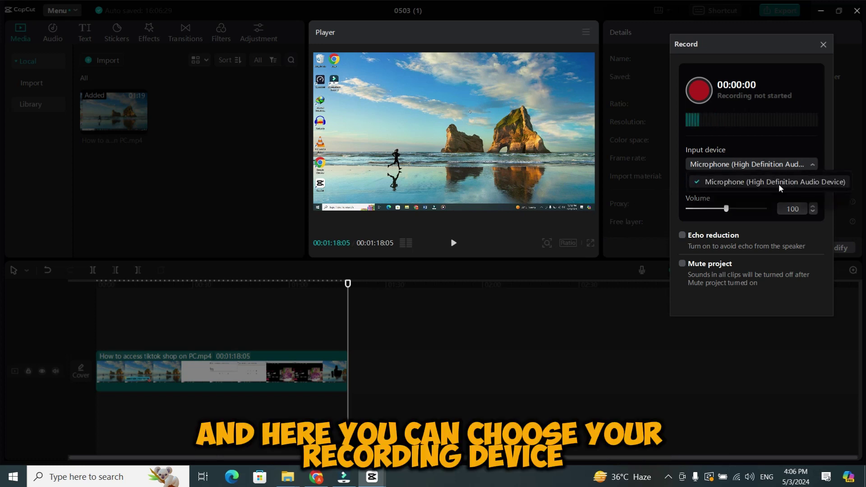
click(754, 181)
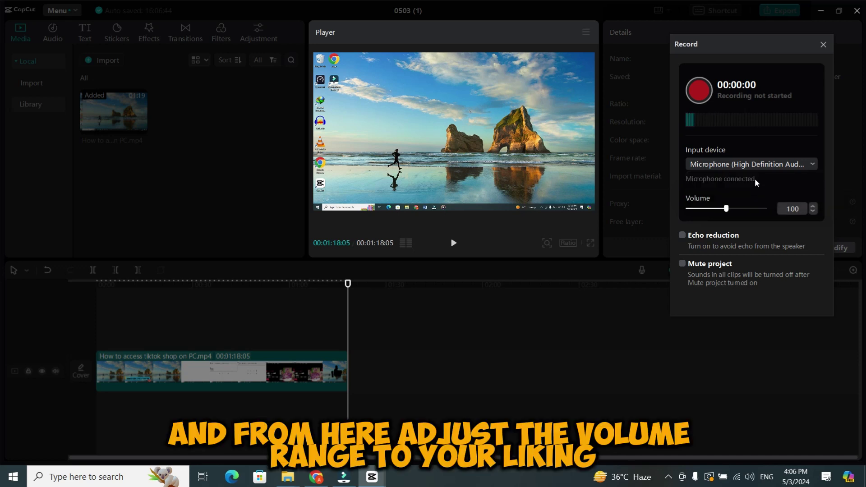
drag(722, 209, 726, 209)
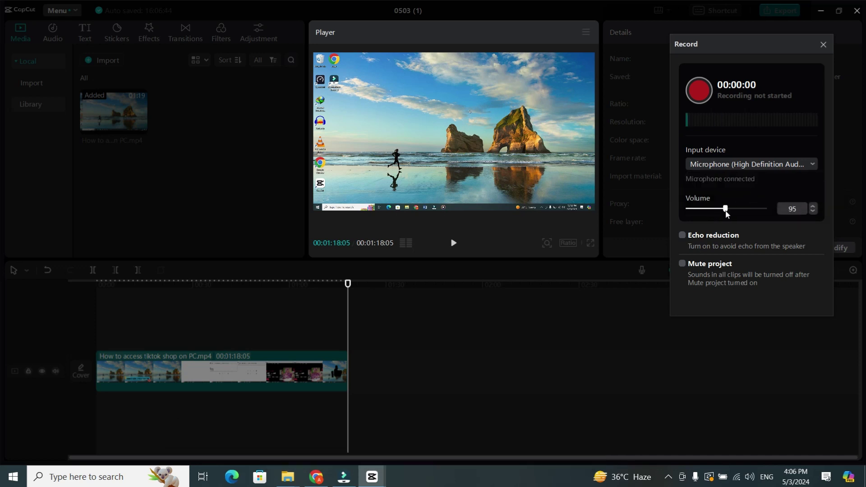
click(684, 236)
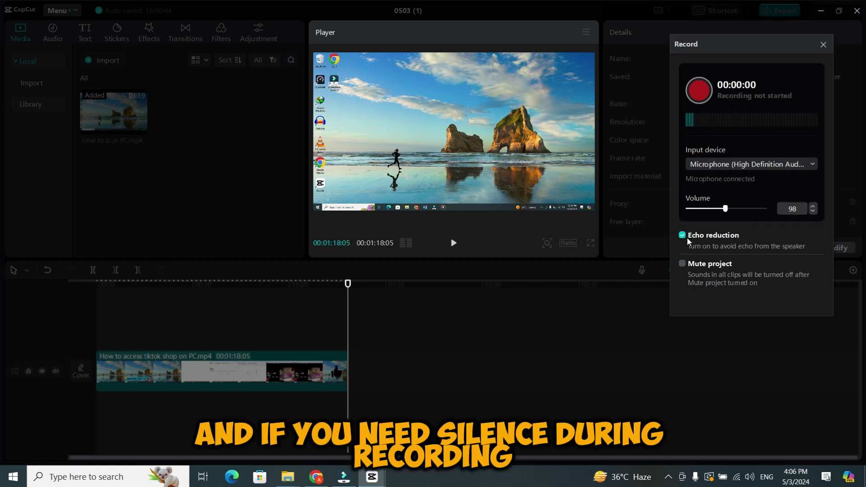
Step: With project sound muted, record the Record1 voiceover from 00:00, about 9 seconds
click(683, 264)
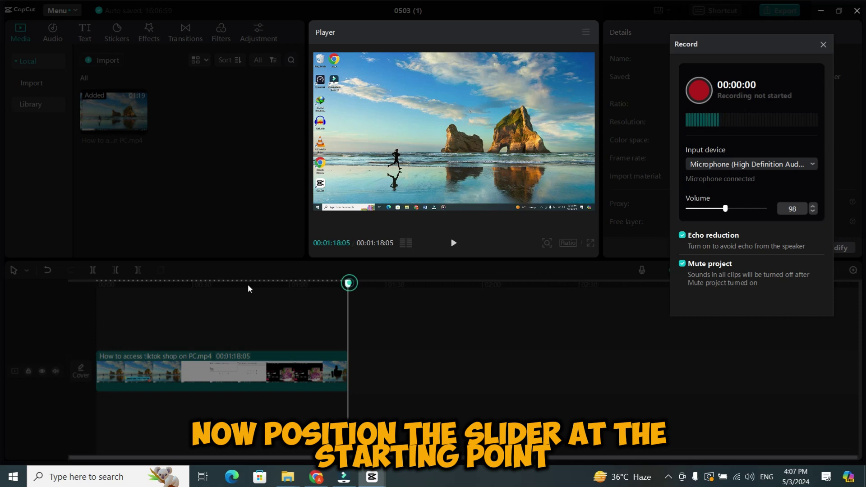
drag(348, 283, 96, 284)
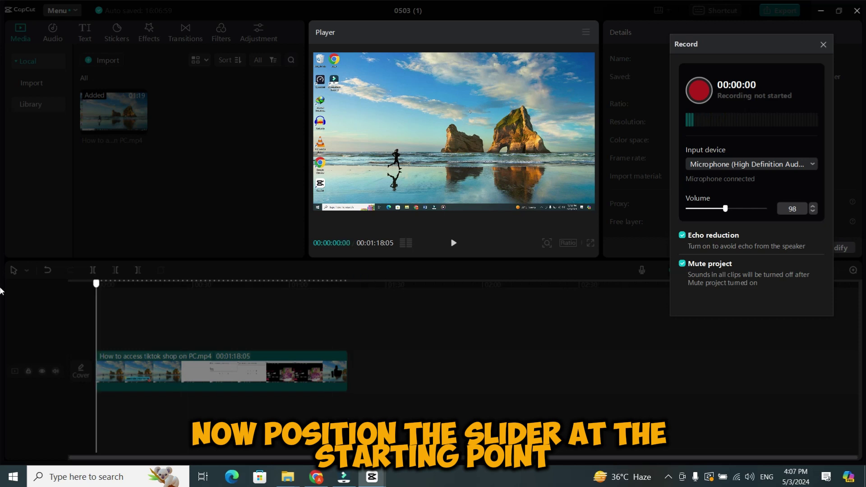
click(699, 93)
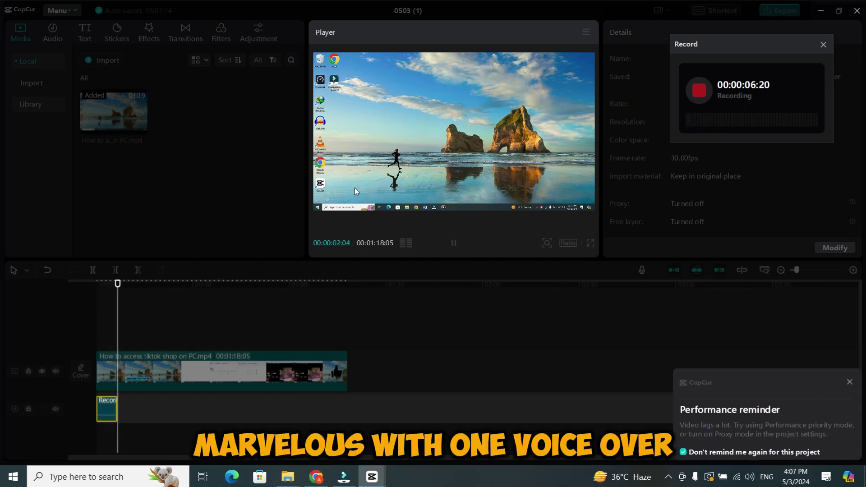
click(700, 91)
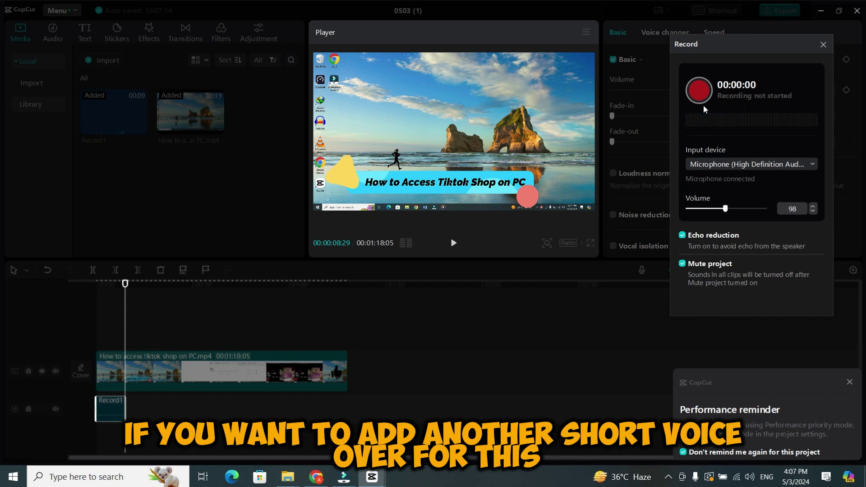
Step: Record the Record2 voiceover of about 7 seconds, starting at roughly 0:27
click(125, 284)
drag(125, 290, 185, 289)
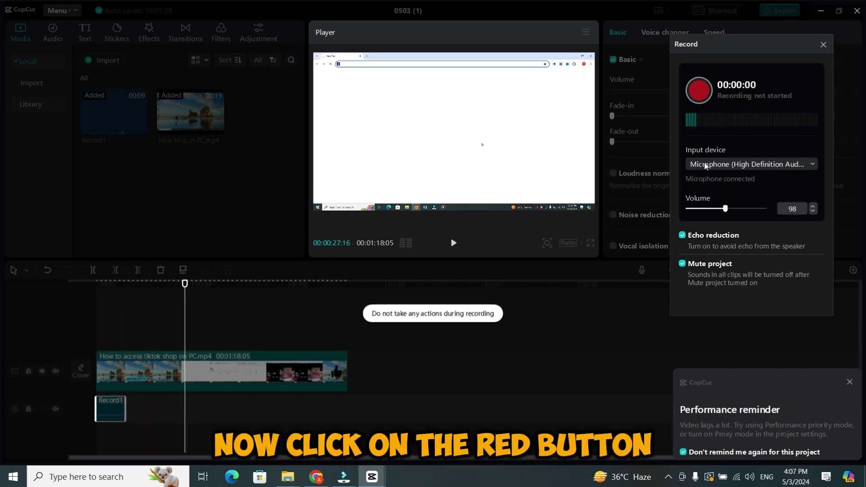
click(700, 90)
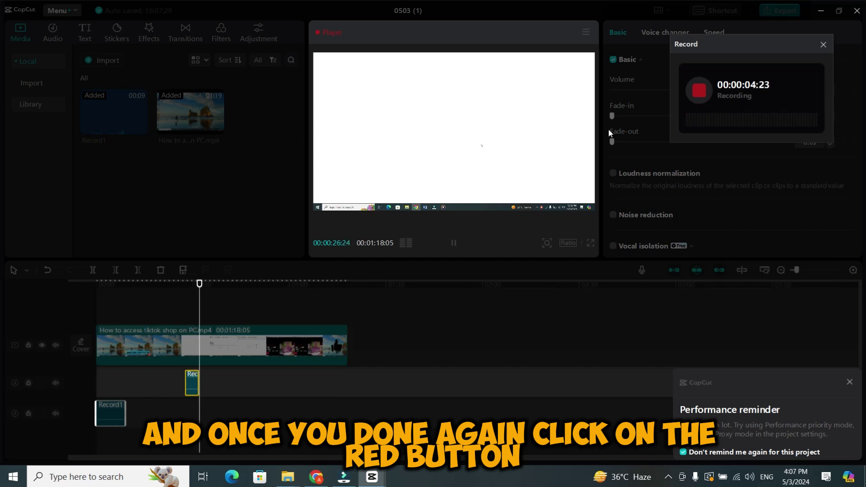
click(700, 90)
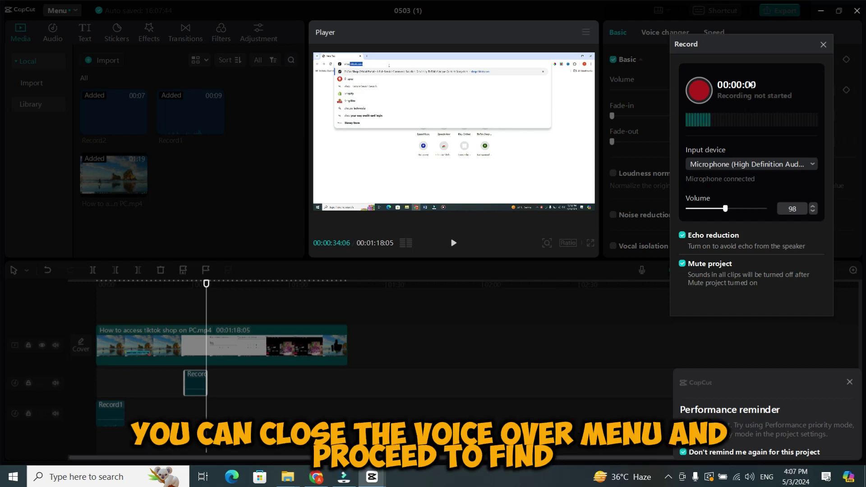
Step: Close the recorder and move Record1 onto the same track as Record2
click(823, 49)
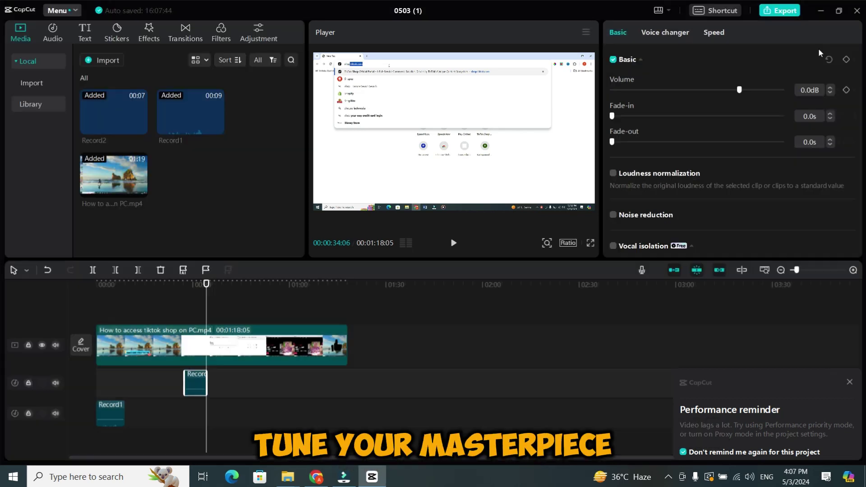
click(111, 414)
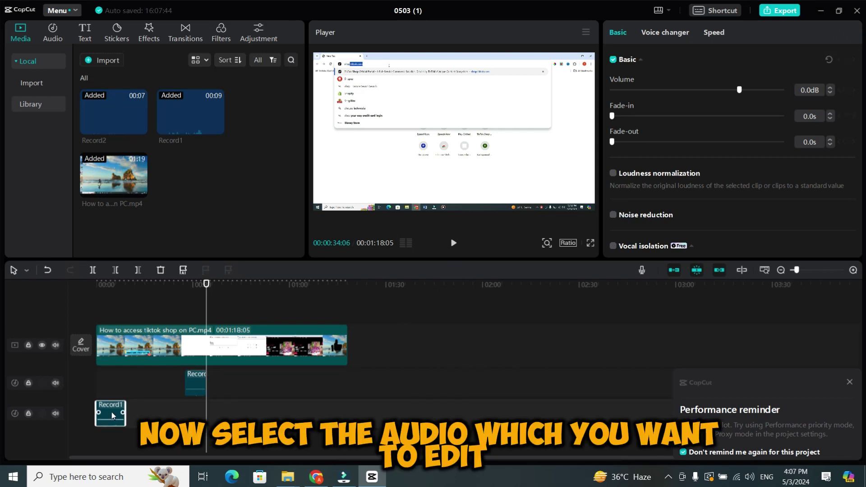
drag(112, 413, 115, 387)
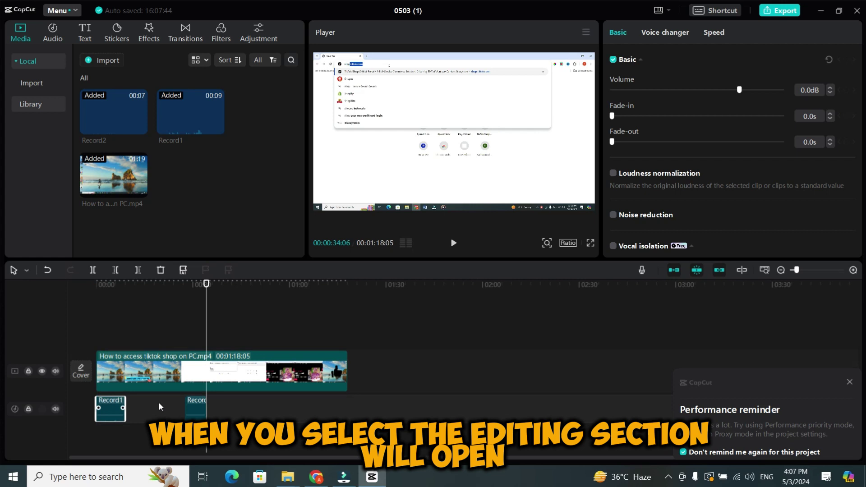
Step: Enable noise reduction on Record2, keeping its volume at 0.0dB
click(194, 409)
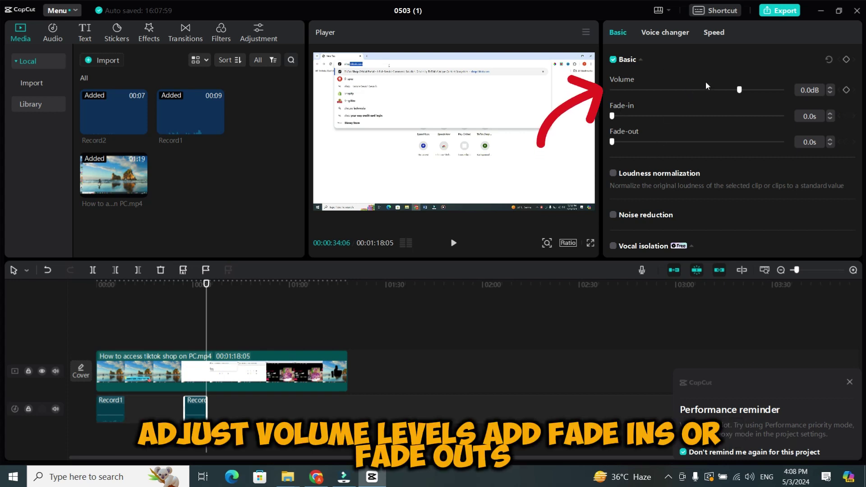
drag(739, 90, 737, 92)
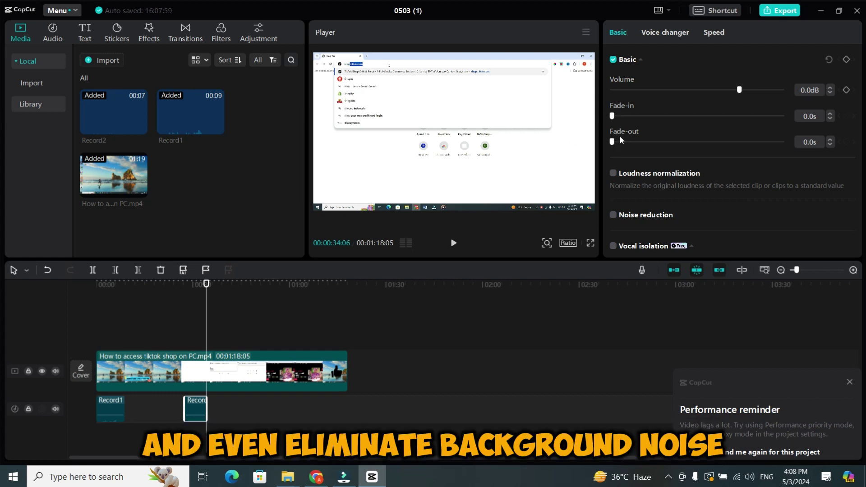
click(619, 215)
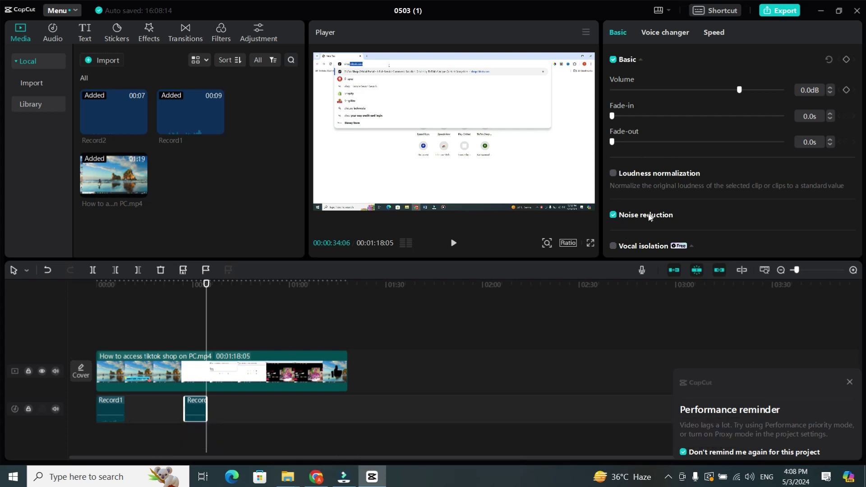
Step: Set Record2's speed to 1.8x, shortening it from 6.7s to 3.7s
scroll(649, 213, down, 3)
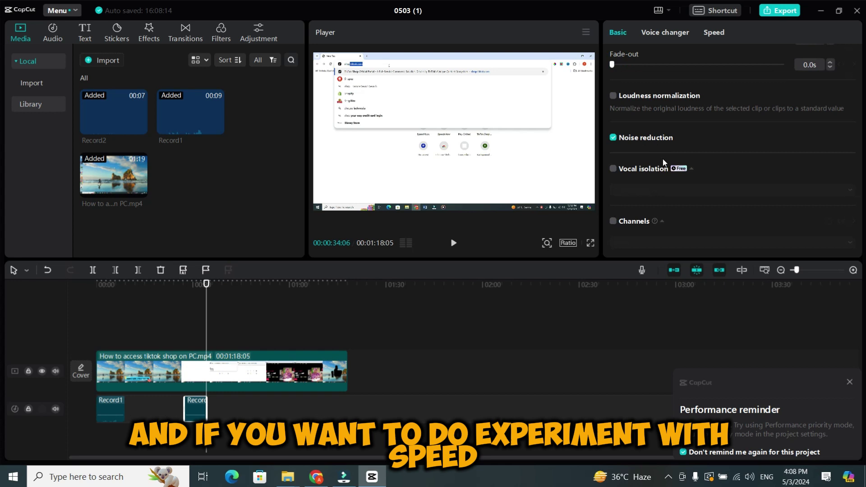
click(719, 33)
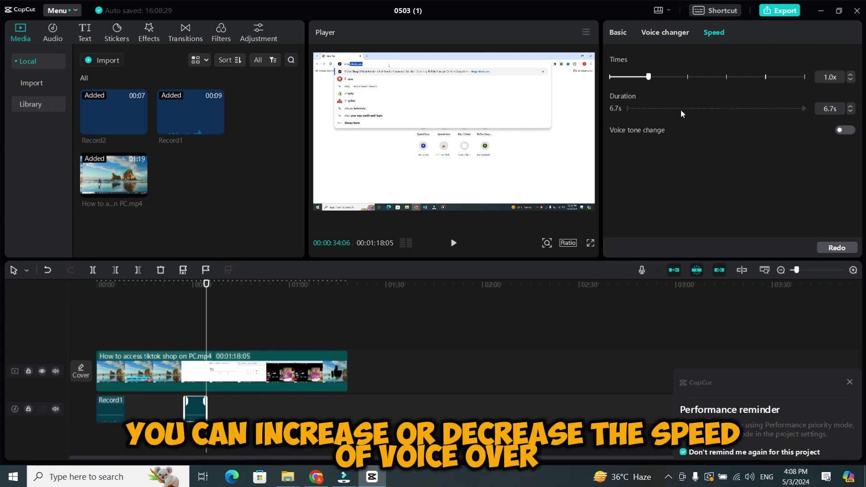
drag(648, 77, 679, 87)
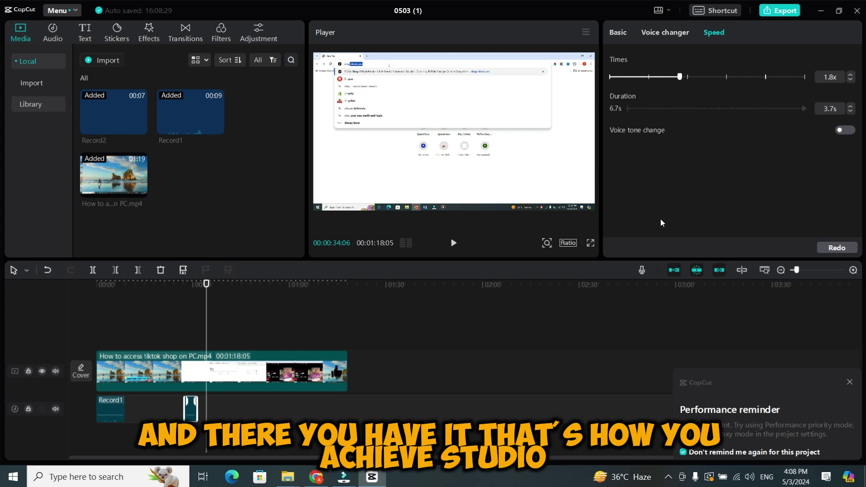